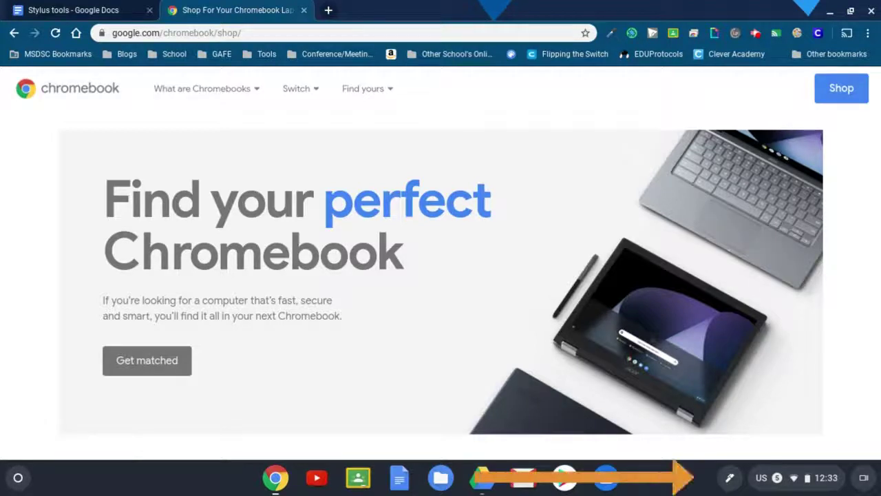
# - Capture the region with the "Find your perfect Chromebook" heading and its description, and paste it into the Stylus tools document
pyautogui.click(729, 478)
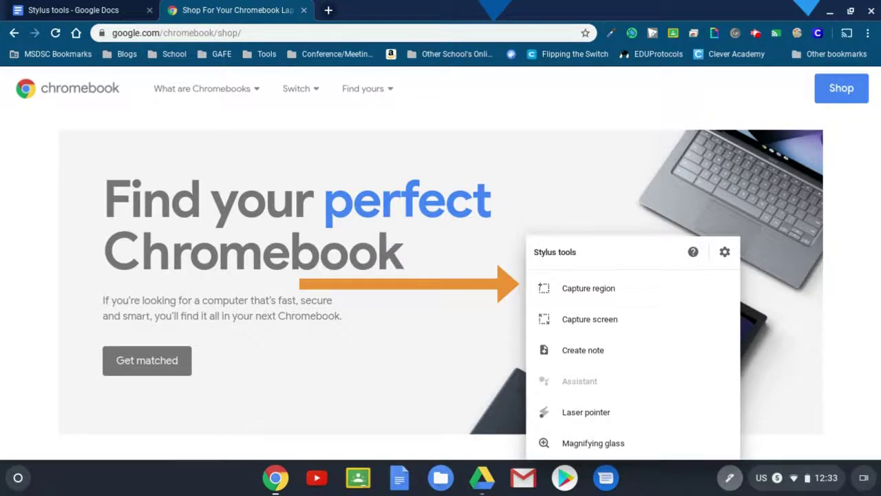
pyautogui.click(589, 288)
pyautogui.moveTo(74, 131); pyautogui.dragTo(519, 329)
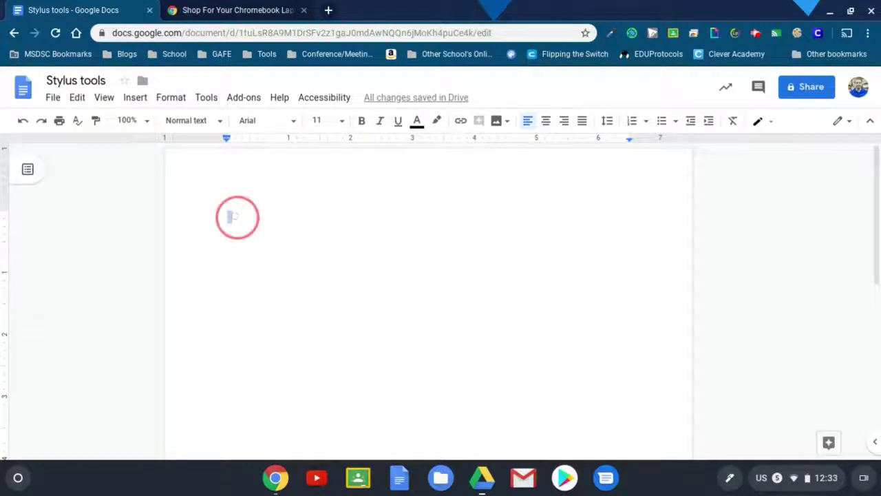
pyautogui.rightClick(231, 217)
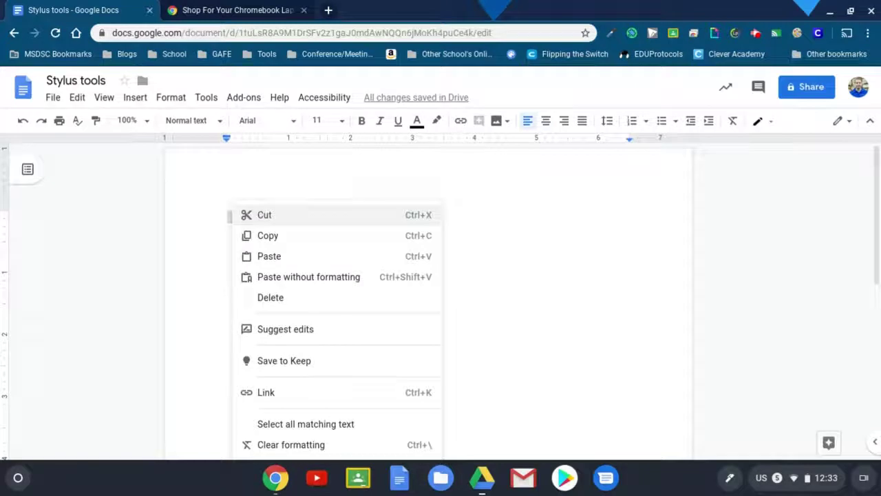
pyautogui.click(279, 256)
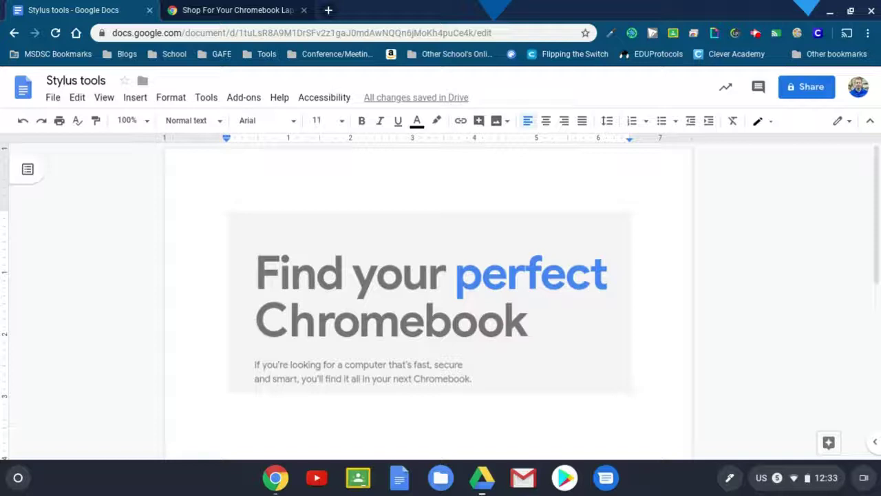
# - Capture the full screen showing the Chromebook shop page and paste it after the first image in the Stylus tools document
pyautogui.hotkey('ctrl', 'Tab')
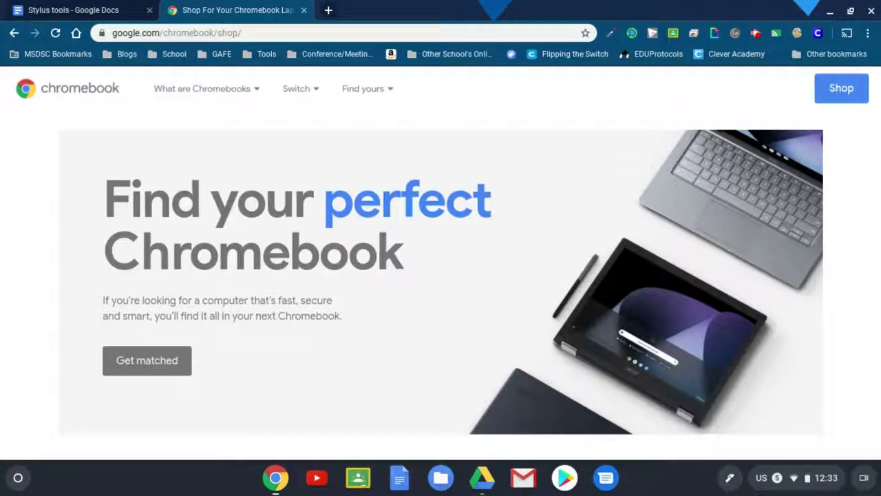
pyautogui.click(729, 477)
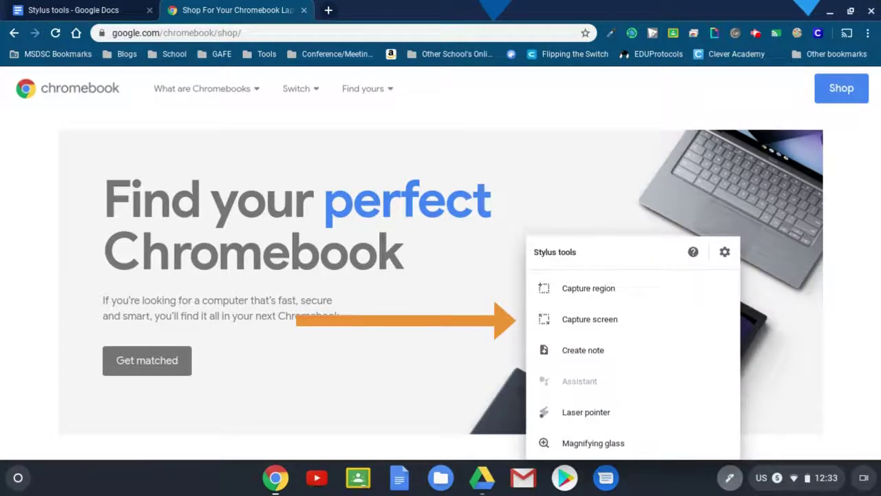
pyautogui.click(590, 319)
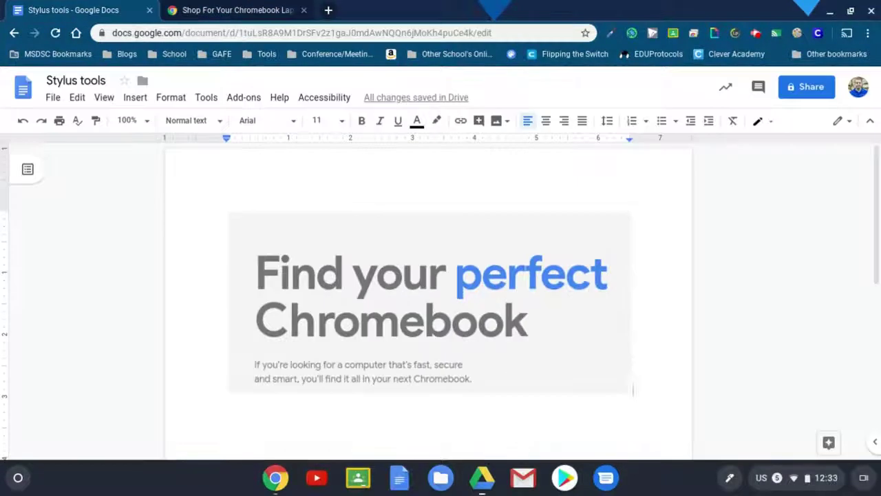
pyautogui.click(527, 417)
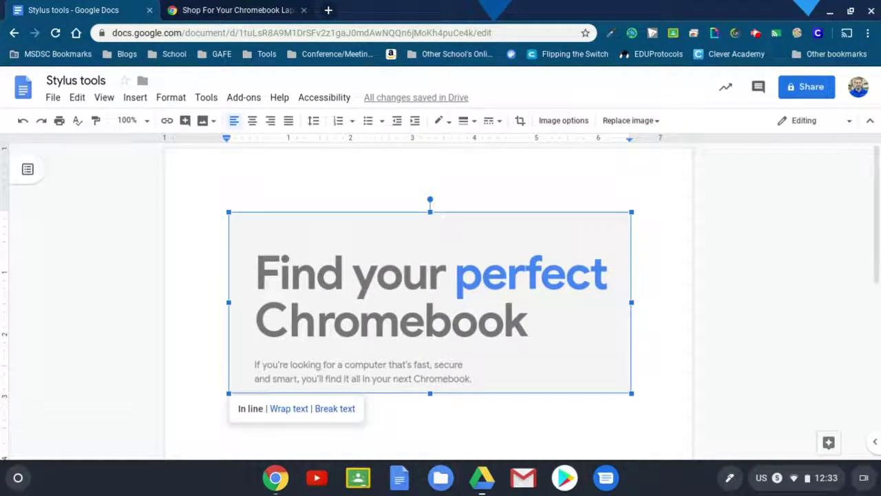
pyautogui.click(644, 390)
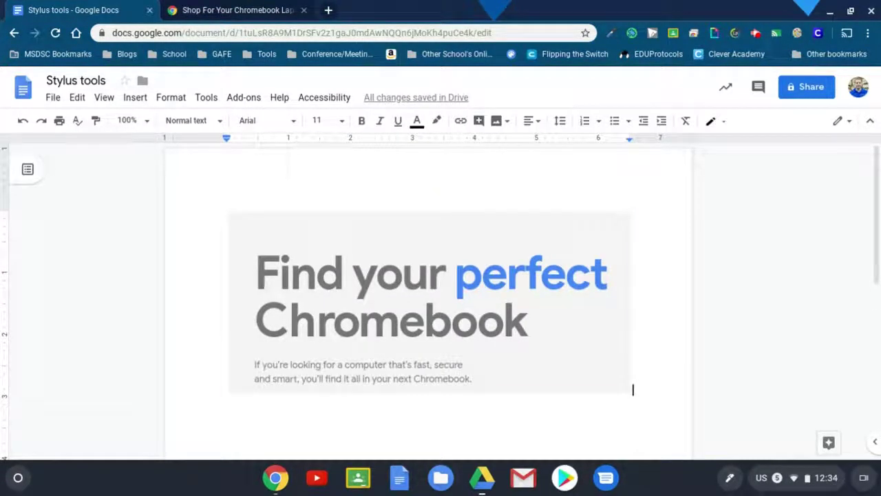
pyautogui.click(77, 97)
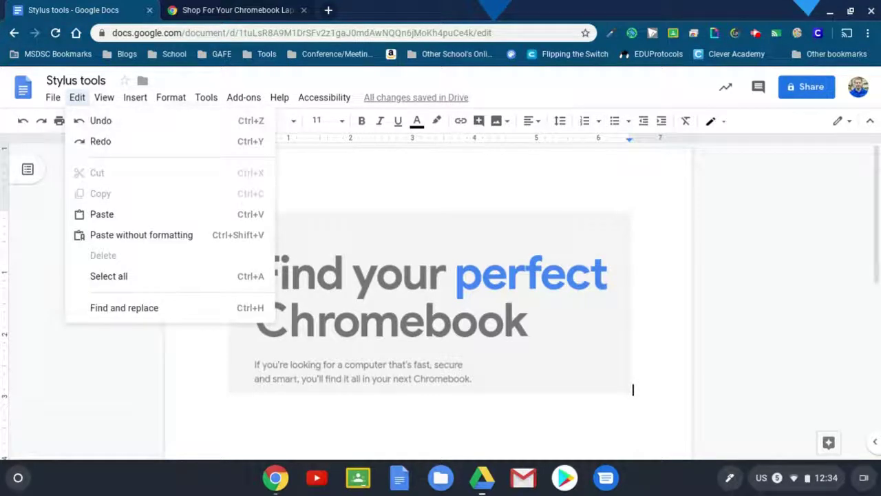
pyautogui.click(102, 214)
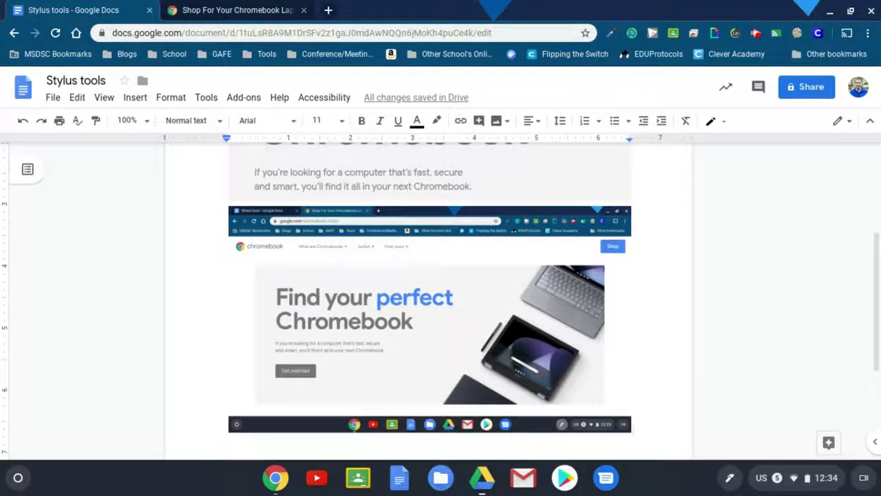
# - Capture the "Find your perfect Chromebook" heading region on the shop page again and open the capture for annotation
pyautogui.click(729, 477)
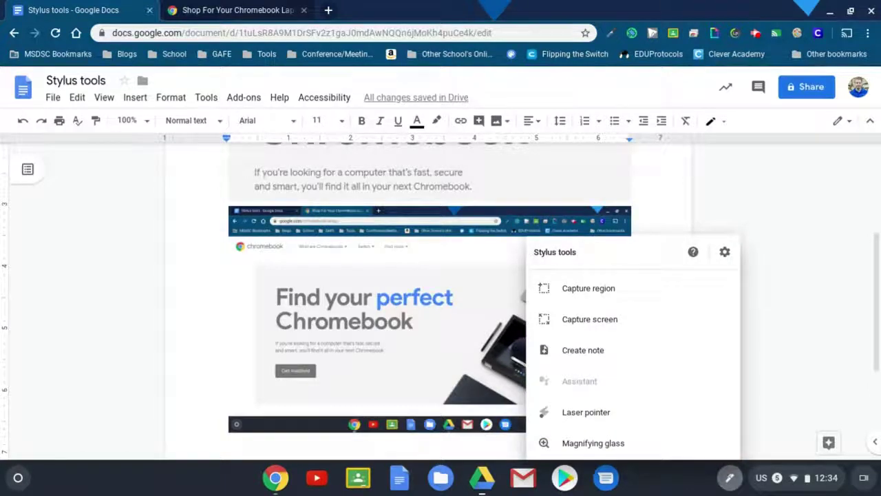
pyautogui.click(237, 9)
pyautogui.click(729, 477)
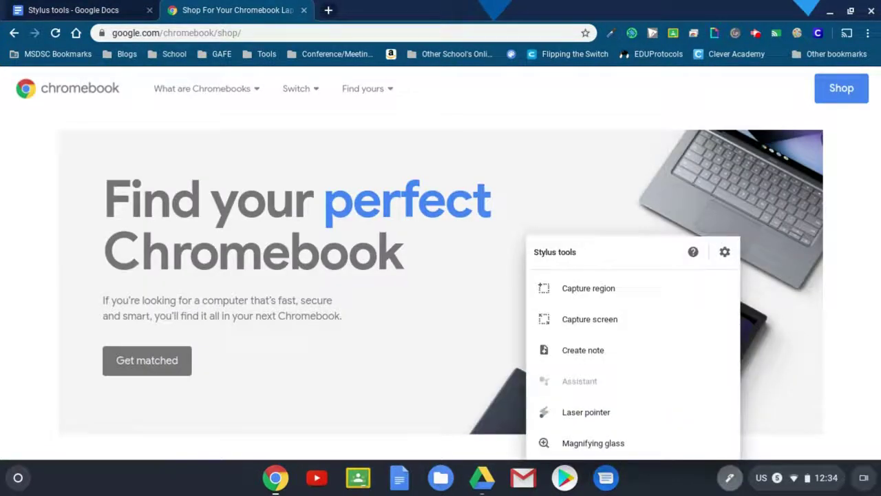
pyautogui.click(588, 289)
pyautogui.moveTo(79, 142)
pyautogui.mouseDown()
pyautogui.moveTo(275, 270)
pyautogui.moveTo(499, 332)
pyautogui.moveTo(520, 346)
pyautogui.moveTo(515, 332)
pyautogui.mouseUp()
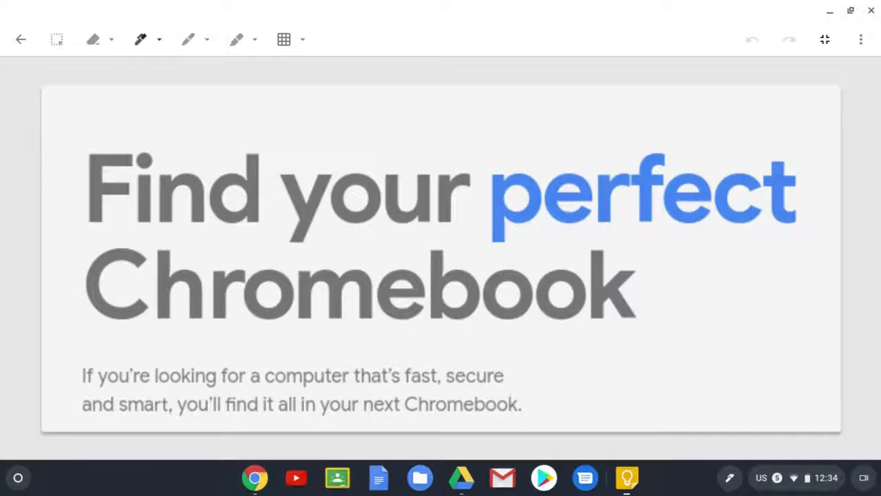
# - Circle "Find" and scribble above "your" with the black pen, and add a red marker squiggle above "perfect"
pyautogui.moveTo(46, 174); pyautogui.dragTo(210, 133)
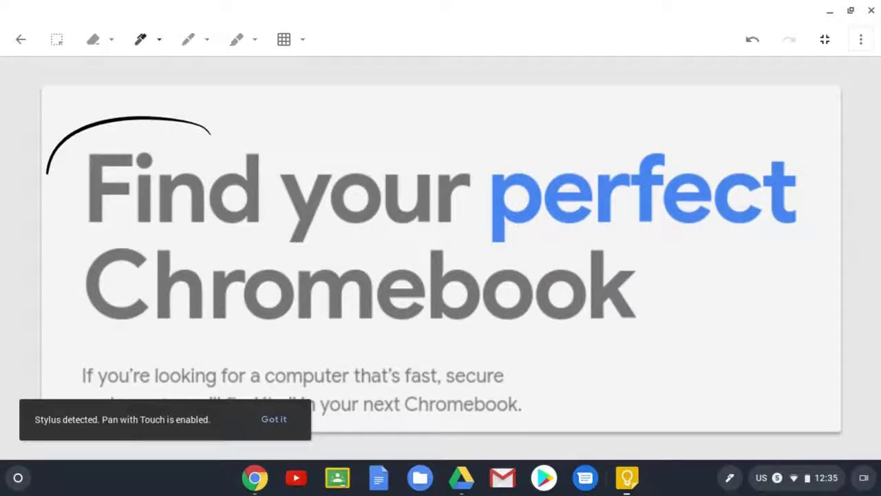
pyautogui.moveTo(69, 161)
pyautogui.mouseDown()
pyautogui.moveTo(59, 172)
pyautogui.moveTo(254, 250)
pyautogui.moveTo(302, 135)
pyautogui.moveTo(417, 146)
pyautogui.mouseUp()
pyautogui.click(188, 39)
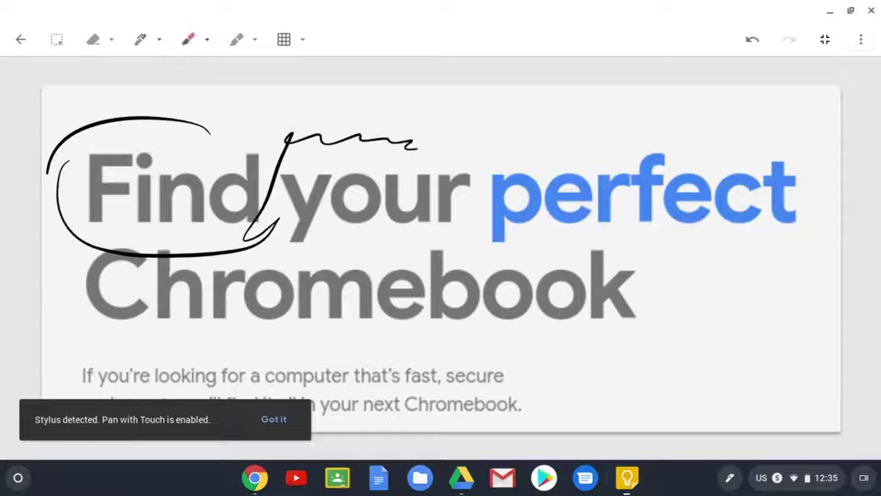
pyautogui.moveTo(488, 135); pyautogui.dragTo(586, 150)
# - Highlight the word "perfect" in yellow and draw a light blue pen arrow pointing up at "your"
pyautogui.click(237, 39)
pyautogui.moveTo(485, 204); pyautogui.dragTo(664, 164)
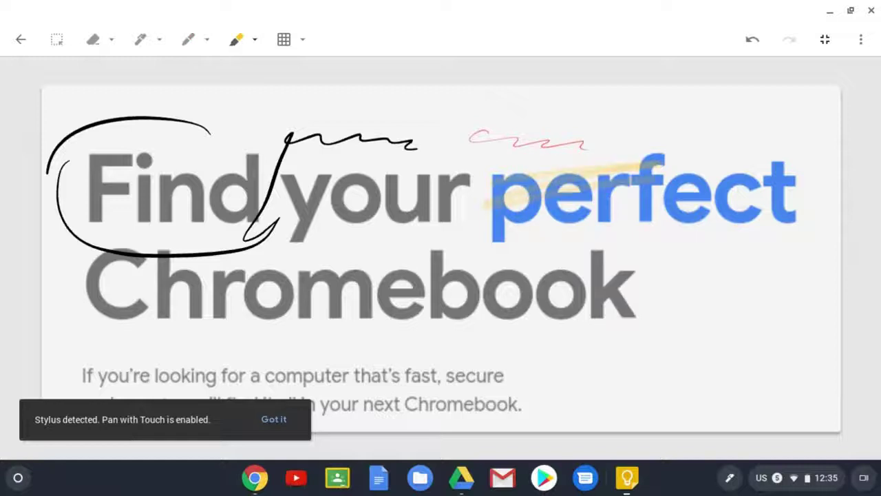
pyautogui.click(140, 39)
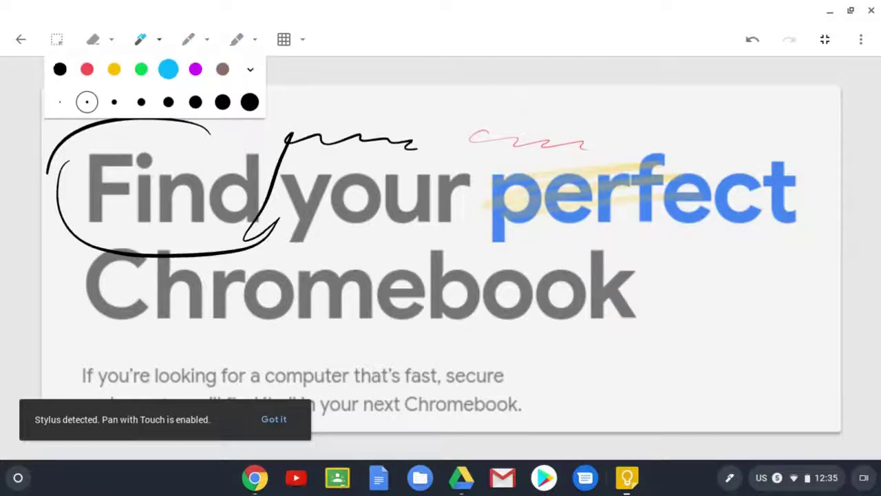
pyautogui.click(168, 68)
pyautogui.moveTo(343, 277)
pyautogui.mouseDown()
pyautogui.moveTo(353, 238)
pyautogui.moveTo(370, 246)
pyautogui.mouseUp()
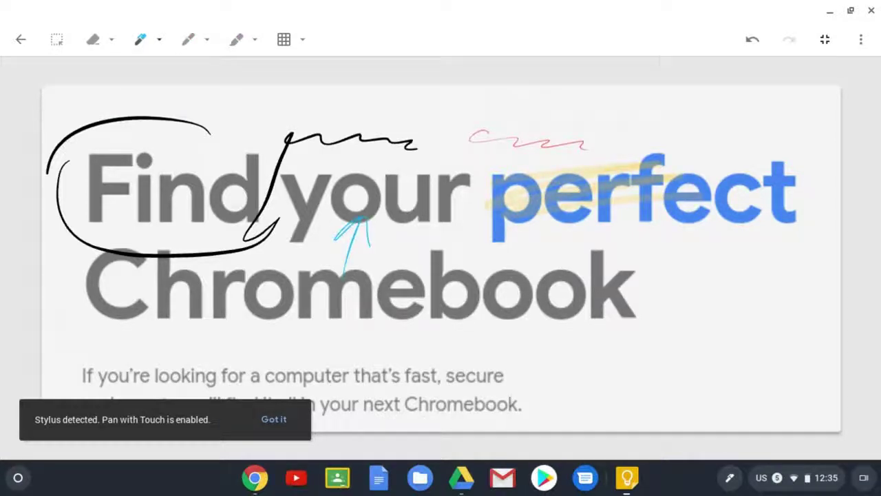
# - Try the Square grid background on the drawing and set it back to None
pyautogui.click(283, 39)
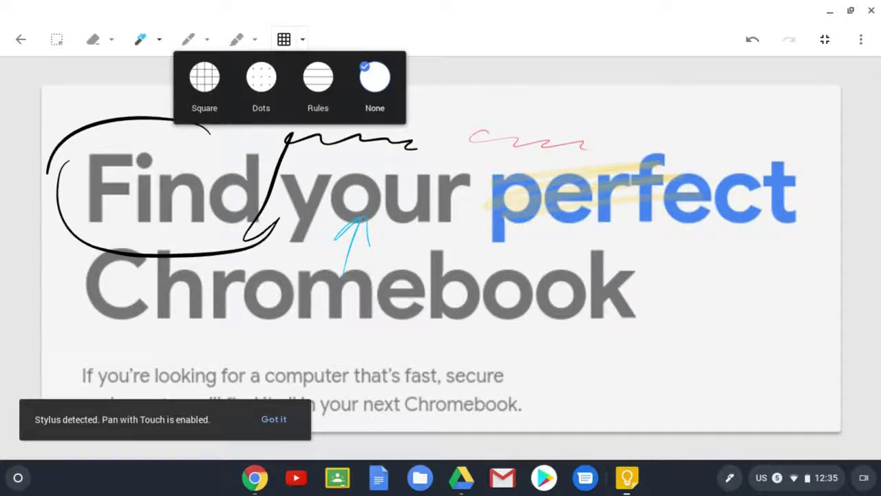
pyautogui.click(204, 78)
pyautogui.click(374, 77)
# - Erase the black stroke running under "Find" and above "your", and scribble in red marker over the end of "Find"
pyautogui.click(93, 39)
pyautogui.click(93, 39)
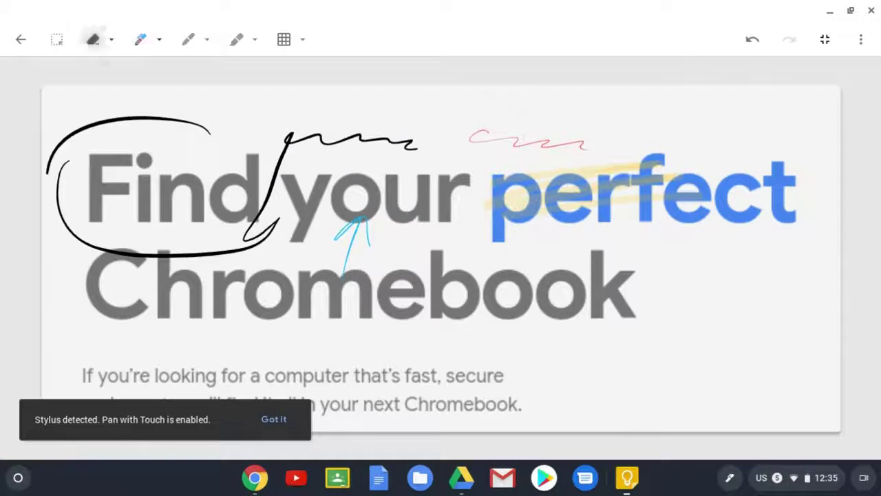
pyautogui.click(275, 172)
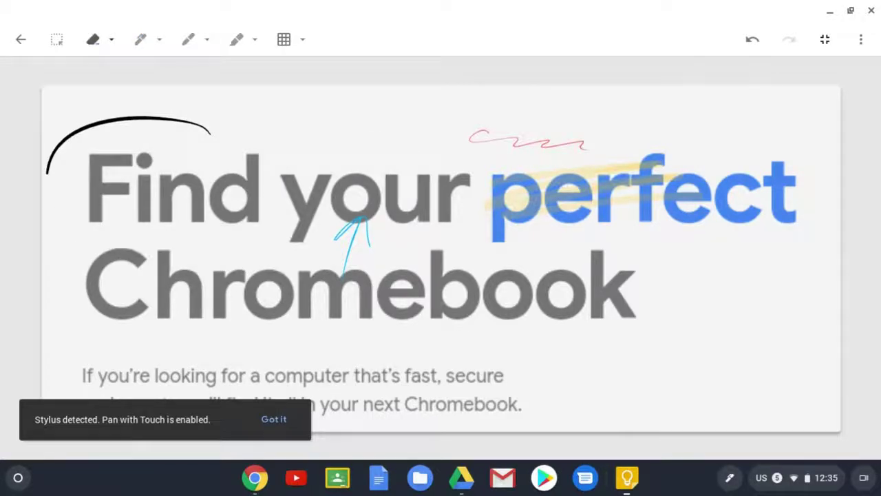
pyautogui.click(188, 39)
pyautogui.moveTo(183, 222)
pyautogui.mouseDown()
pyautogui.moveTo(242, 191)
pyautogui.moveTo(261, 245)
pyautogui.mouseUp()
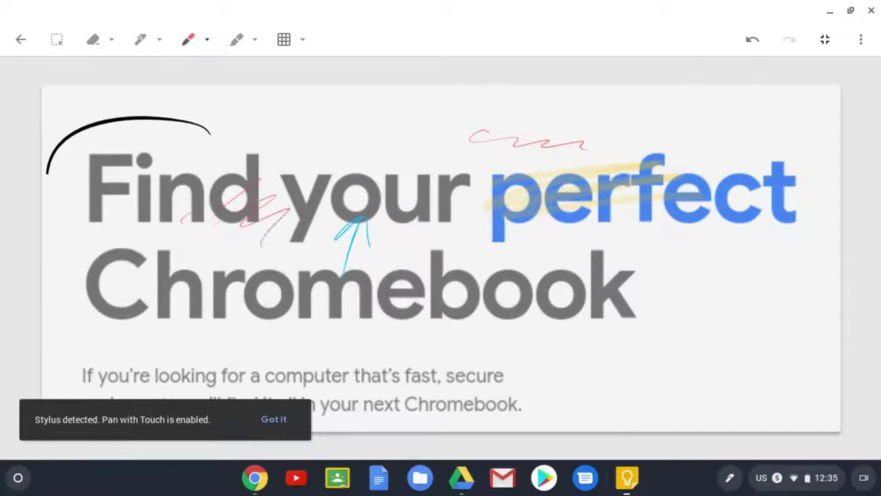
# - Select all the drawn strokes, shrink them to roughly half size and move them toward the middle of the heading
pyautogui.click(56, 39)
pyautogui.moveTo(42, 94)
pyautogui.mouseDown()
pyautogui.moveTo(158, 186)
pyautogui.moveTo(527, 252)
pyautogui.moveTo(635, 287)
pyautogui.moveTo(722, 296)
pyautogui.moveTo(724, 312)
pyautogui.mouseUp()
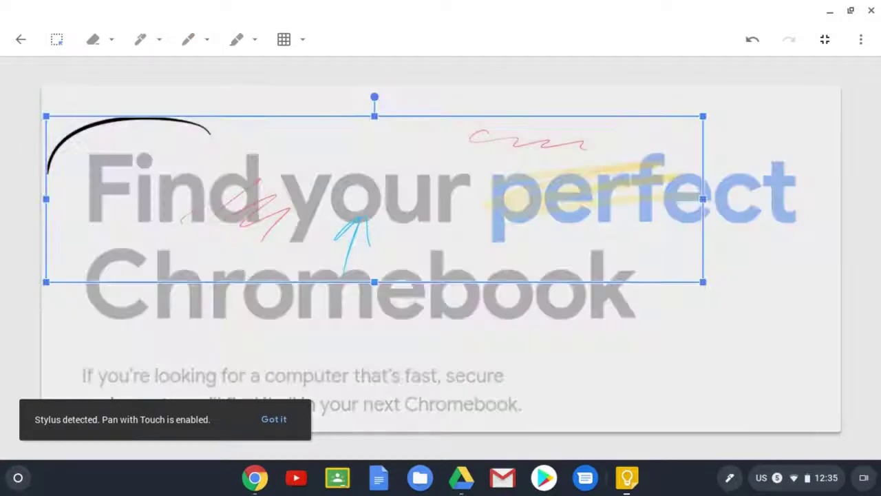
pyautogui.moveTo(374, 199)
pyautogui.mouseDown()
pyautogui.moveTo(554, 181)
pyautogui.moveTo(473, 204)
pyautogui.moveTo(409, 186)
pyautogui.moveTo(389, 196)
pyautogui.moveTo(420, 200)
pyautogui.mouseUp()
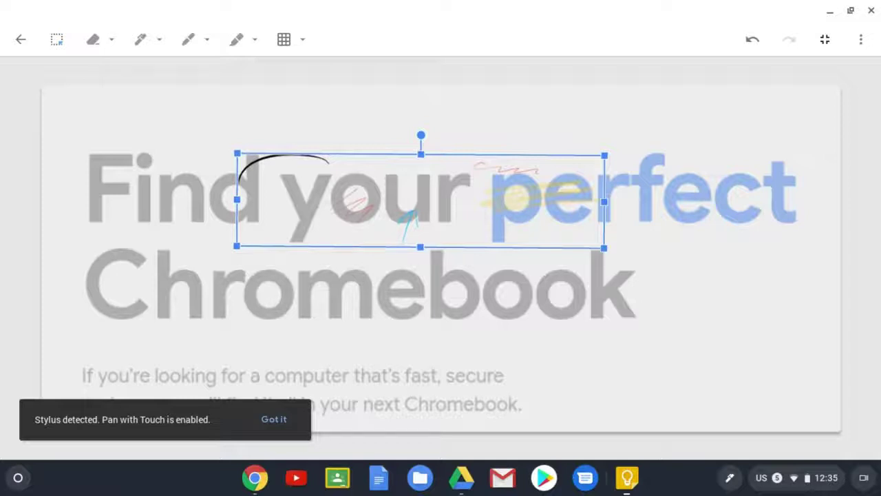
pyautogui.press('Escape')
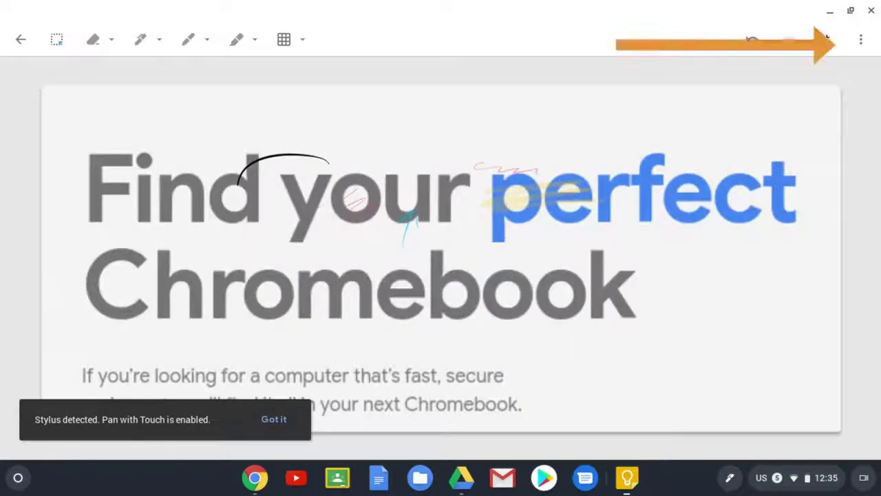
# - Download the annotated drawing as an image and paste a copy of it into the Stylus tools document
pyautogui.click(860, 39)
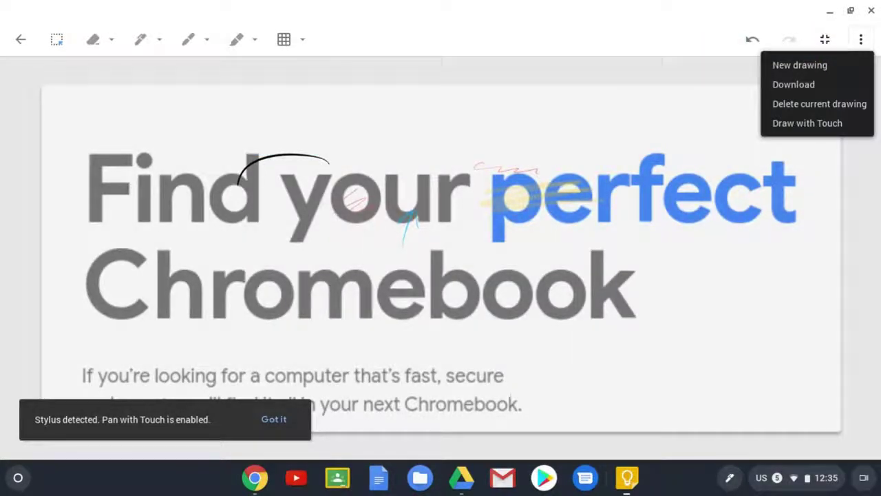
pyautogui.click(794, 85)
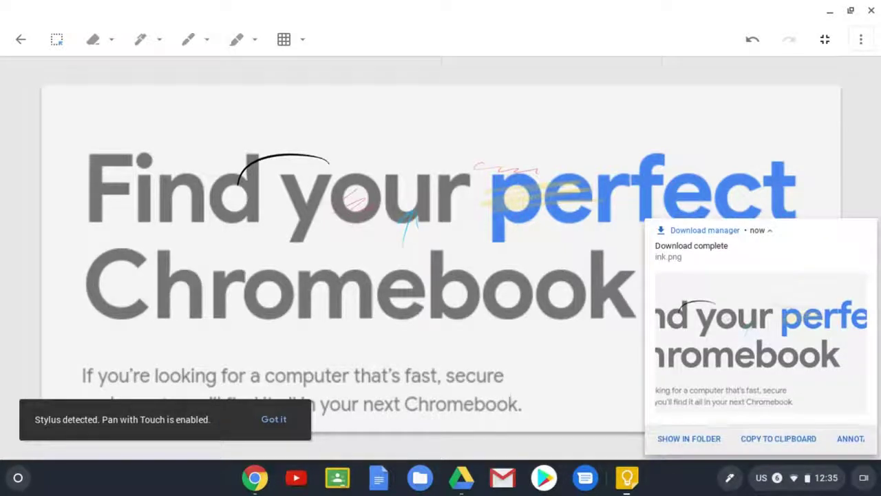
pyautogui.click(779, 439)
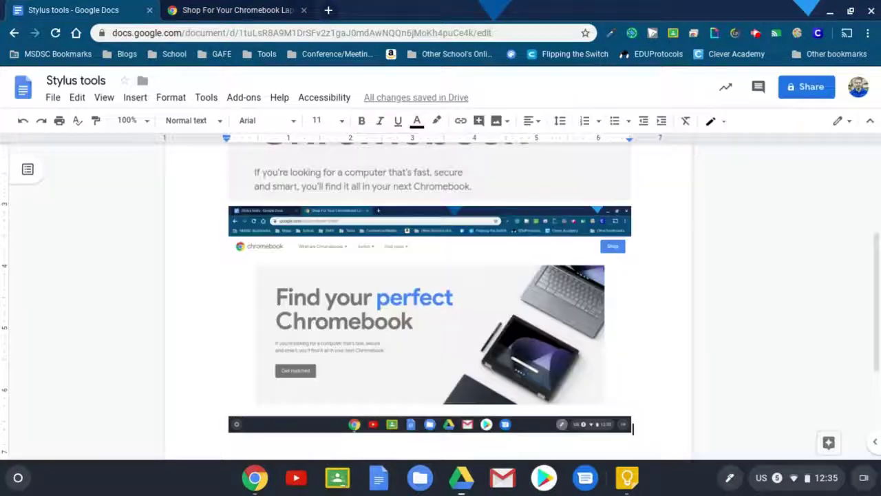
pyautogui.click(78, 98)
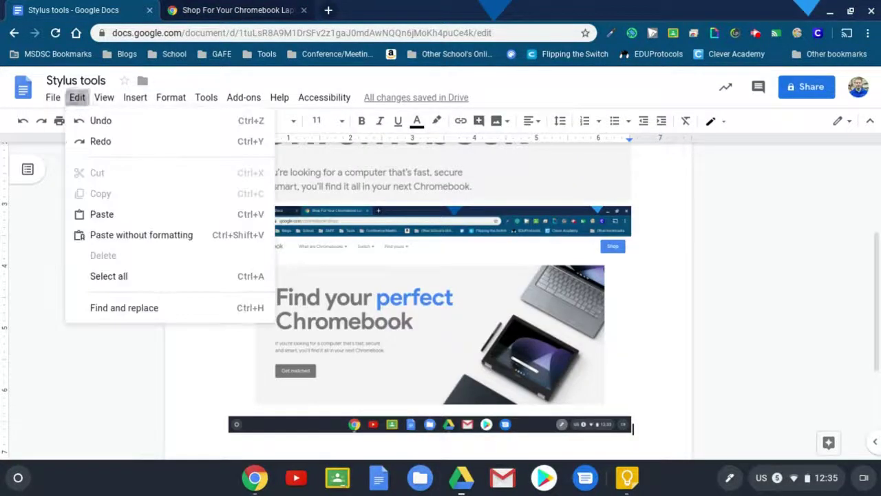
pyautogui.click(105, 215)
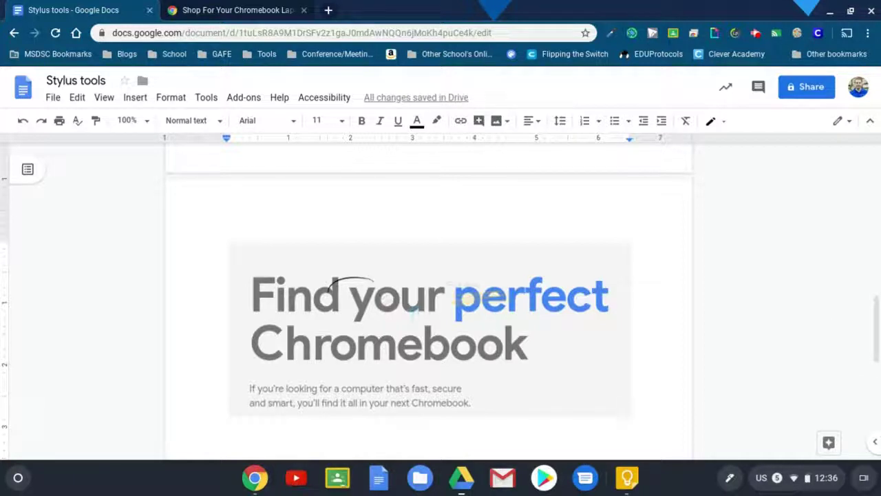
# - Insert a new drawing in the document and paste the annotated Chromebook image onto its canvas
pyautogui.click(136, 97)
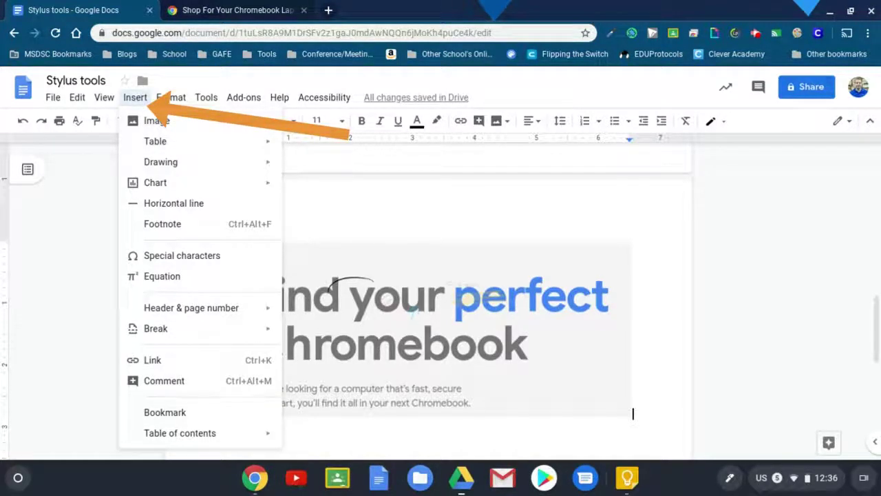
pyautogui.click(195, 161)
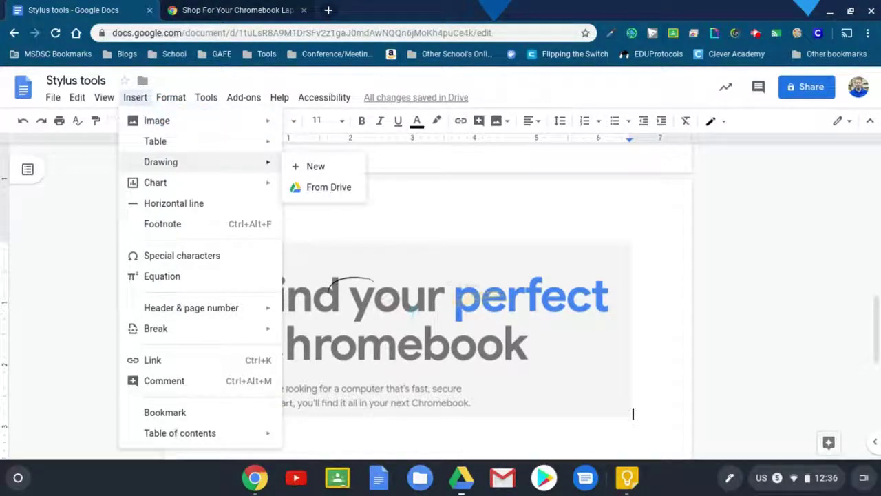
pyautogui.click(315, 166)
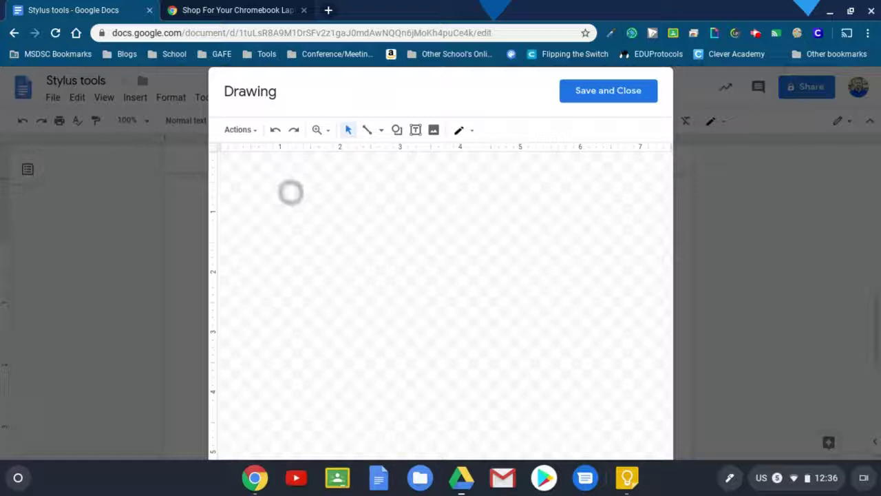
pyautogui.rightClick(289, 190)
pyautogui.click(326, 248)
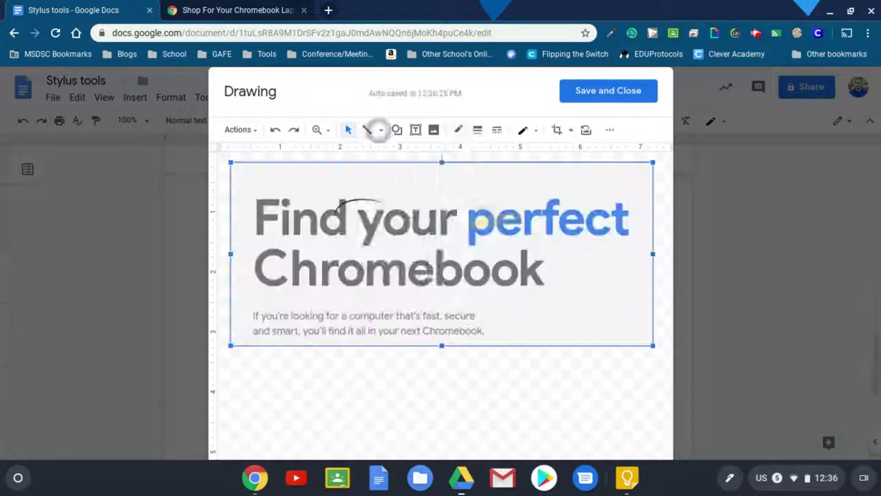
# - Draw a freehand scribble under "Chromebook" and a large open loop around the text with the Scribble line, then save the drawing into the document
pyautogui.click(380, 130)
pyautogui.click(399, 276)
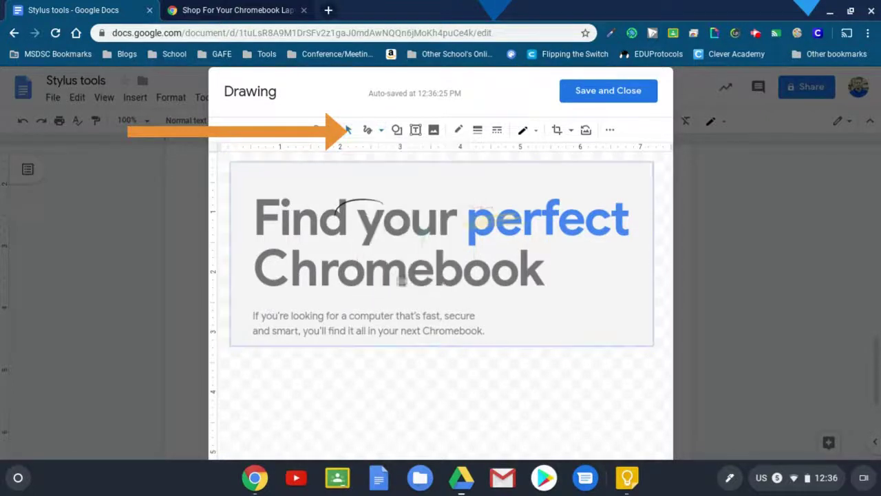
pyautogui.moveTo(384, 298)
pyautogui.mouseDown()
pyautogui.moveTo(417, 268)
pyautogui.moveTo(471, 287)
pyautogui.moveTo(502, 321)
pyautogui.moveTo(539, 316)
pyautogui.mouseUp()
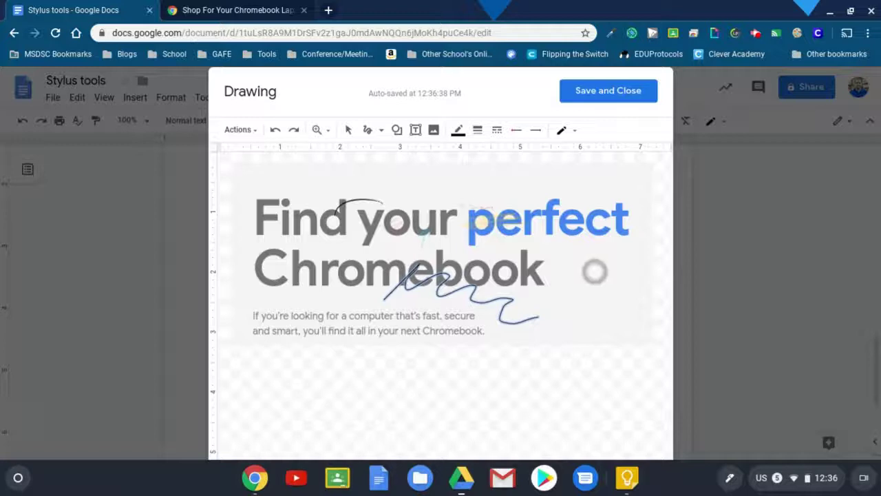
pyautogui.moveTo(594, 272)
pyautogui.mouseDown()
pyautogui.moveTo(551, 344)
pyautogui.moveTo(440, 341)
pyautogui.moveTo(292, 299)
pyautogui.moveTo(358, 218)
pyautogui.mouseUp()
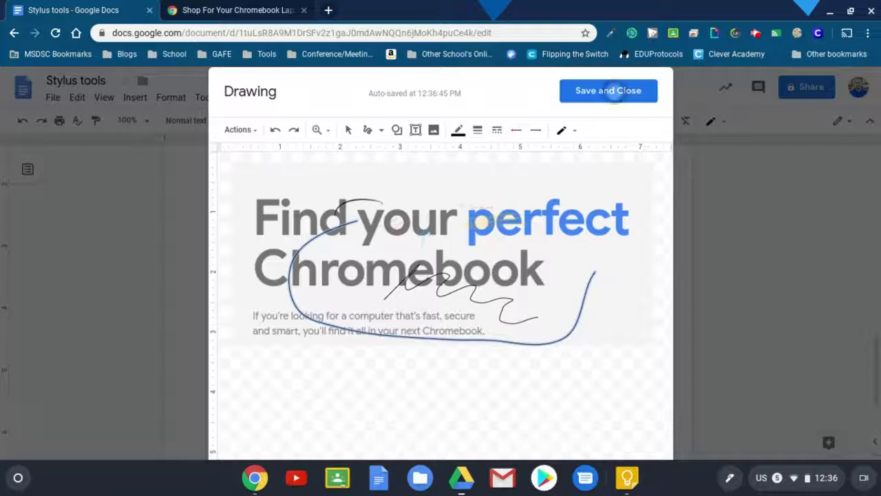
pyautogui.click(614, 90)
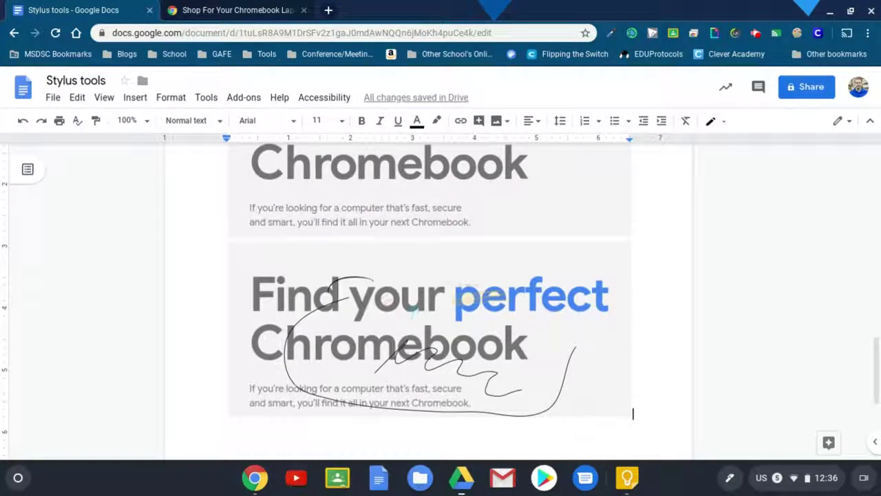
# - Create a new stylus note with a light-blue zigzag stroke and give it the Rules background
pyautogui.moveTo(876, 368); pyautogui.dragTo(877, 179)
pyautogui.click(729, 477)
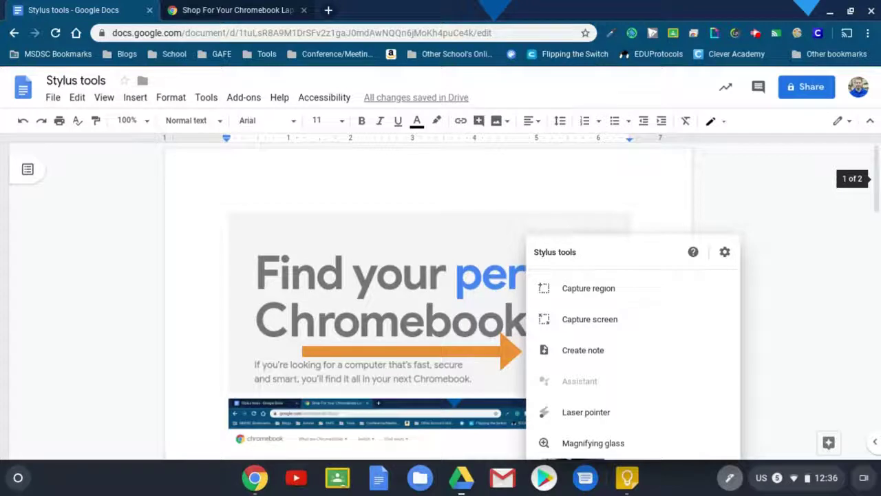
pyautogui.click(583, 349)
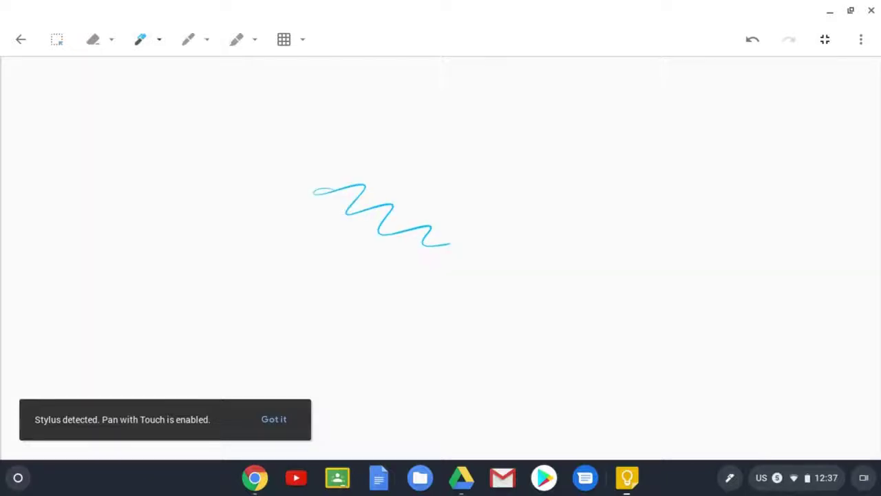
pyautogui.click(284, 39)
pyautogui.click(205, 77)
pyautogui.click(317, 77)
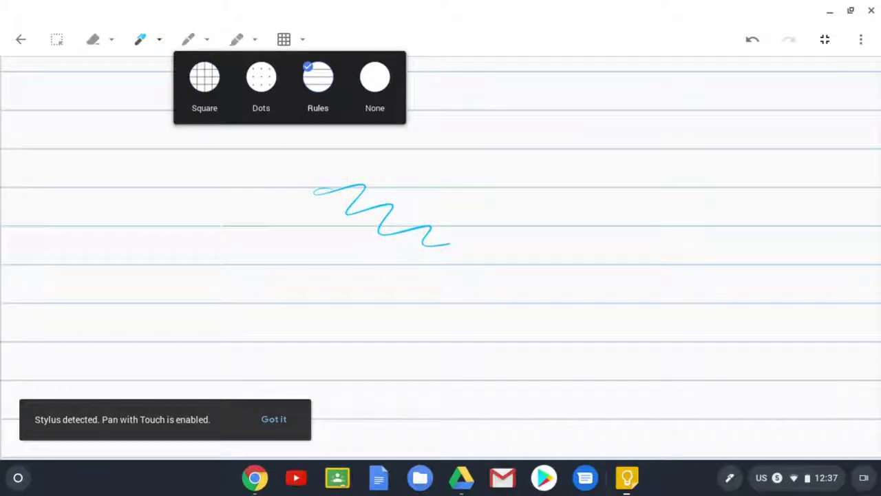
pyautogui.click(284, 39)
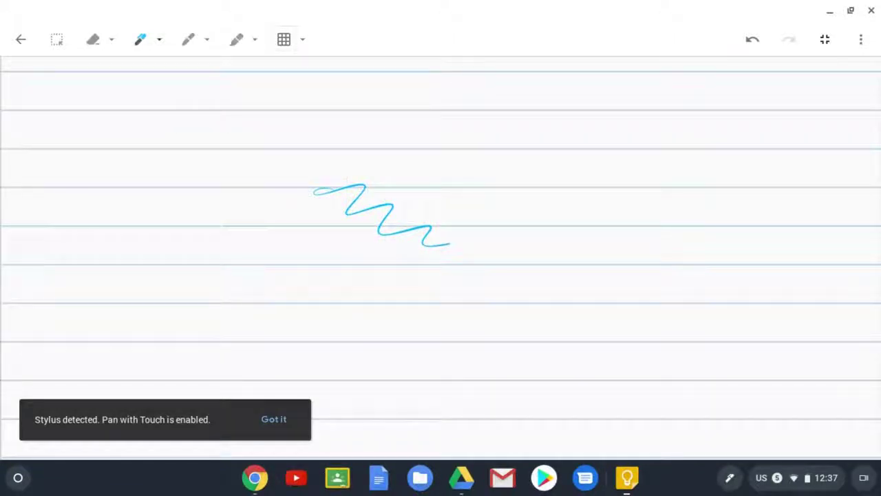
# - Handwrite "Annotate" in light blue on the ruled lines above the zigzag and close the note
pyautogui.moveTo(142, 118); pyautogui.dragTo(196, 137)
pyautogui.moveTo(295, 134); pyautogui.dragTo(320, 145)
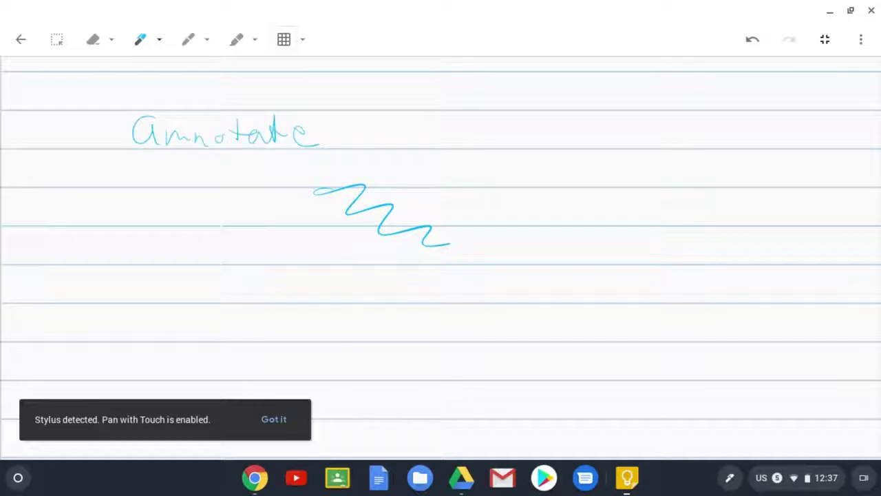
pyautogui.click(860, 39)
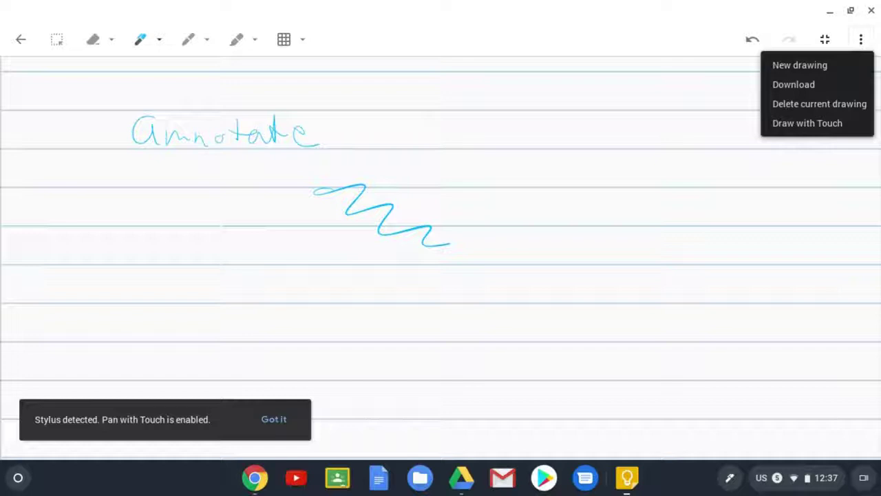
pyautogui.click(870, 11)
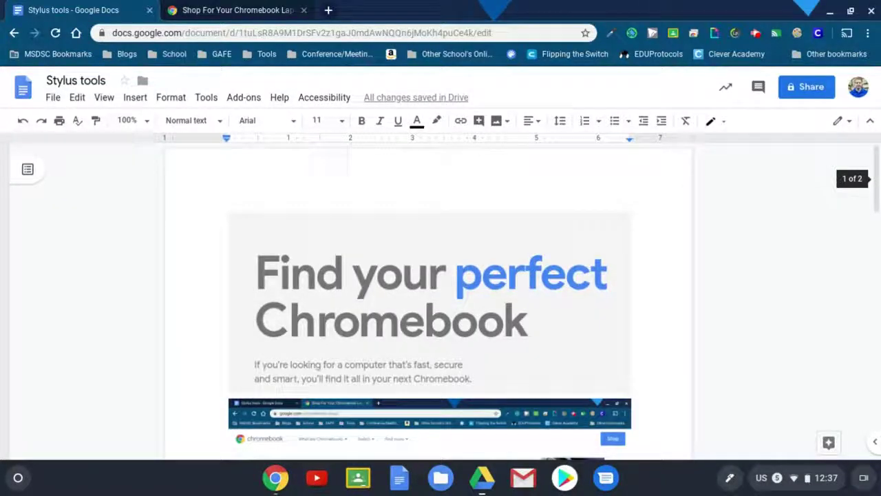
# - Point out the "Find your perfect Chromebook" heading with the stylus laser pointer, then turn the pointer off
pyautogui.click(730, 477)
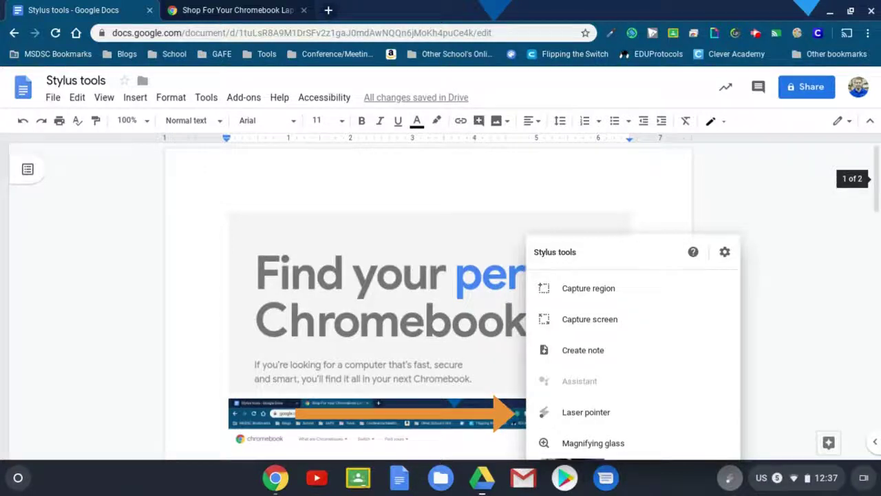
pyautogui.click(586, 412)
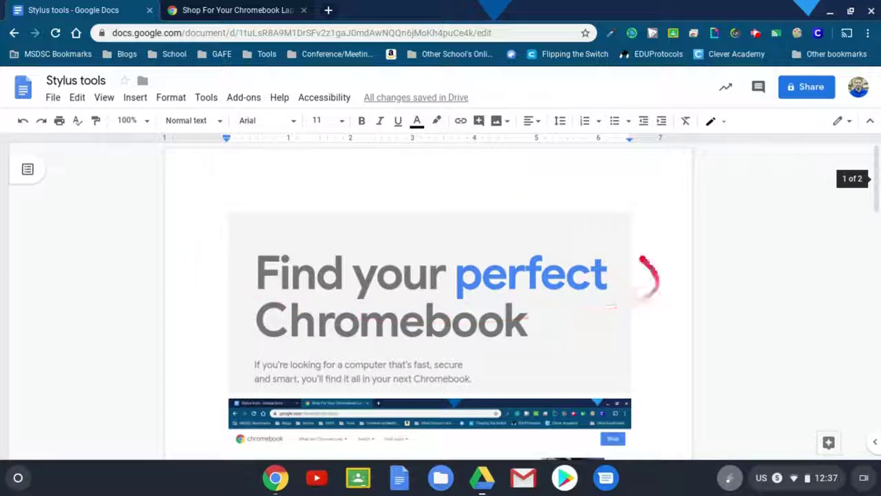
pyautogui.click(730, 477)
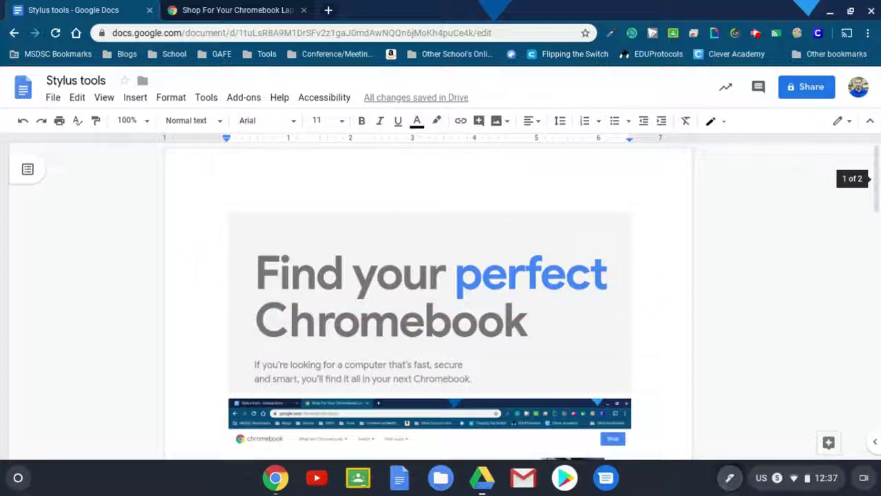
# - Magnify the word "perfect" in the document's first image with the stylus magnifying glass
pyautogui.click(730, 477)
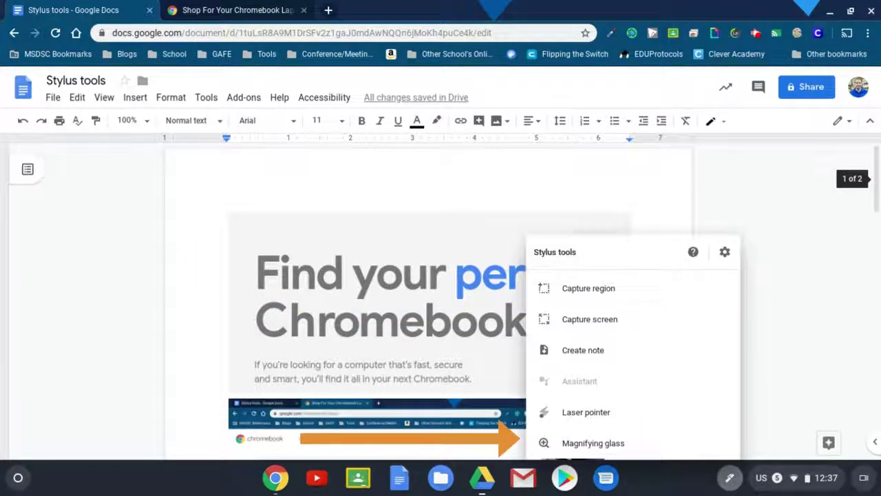
pyautogui.click(578, 445)
pyautogui.moveTo(481, 254); pyautogui.dragTo(600, 290)
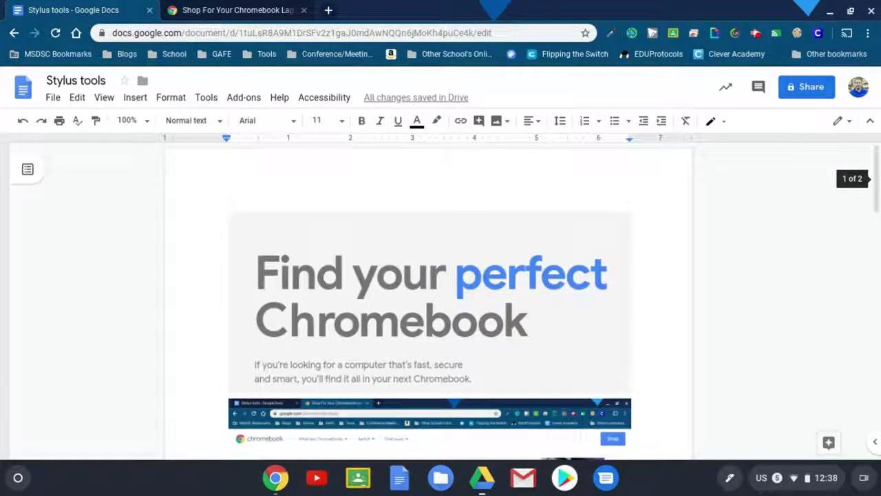